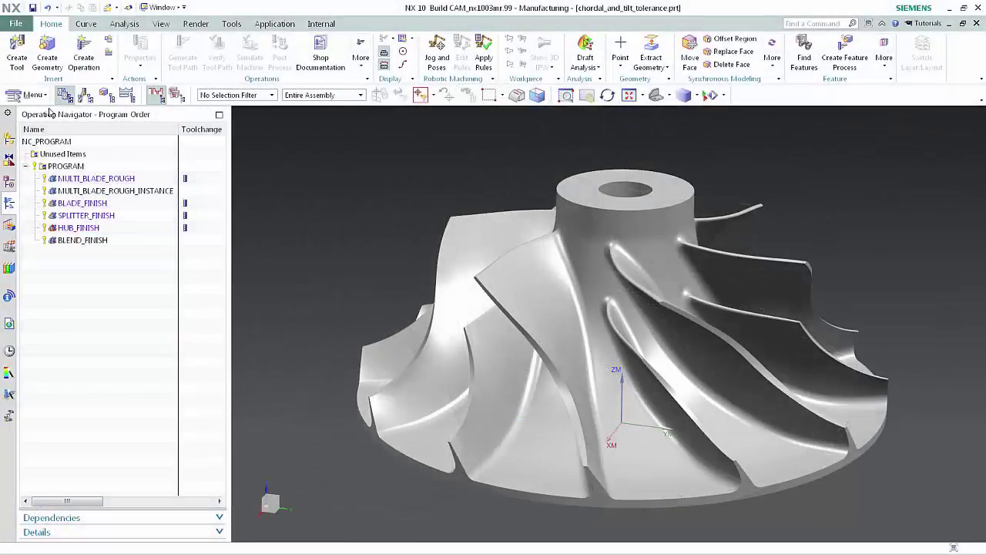
# Step: In Manufacturing Preferences, set the in-process workpiece chordal tolerance to 0.25, keeping tilt at 0.05
pyautogui.click(30, 95)
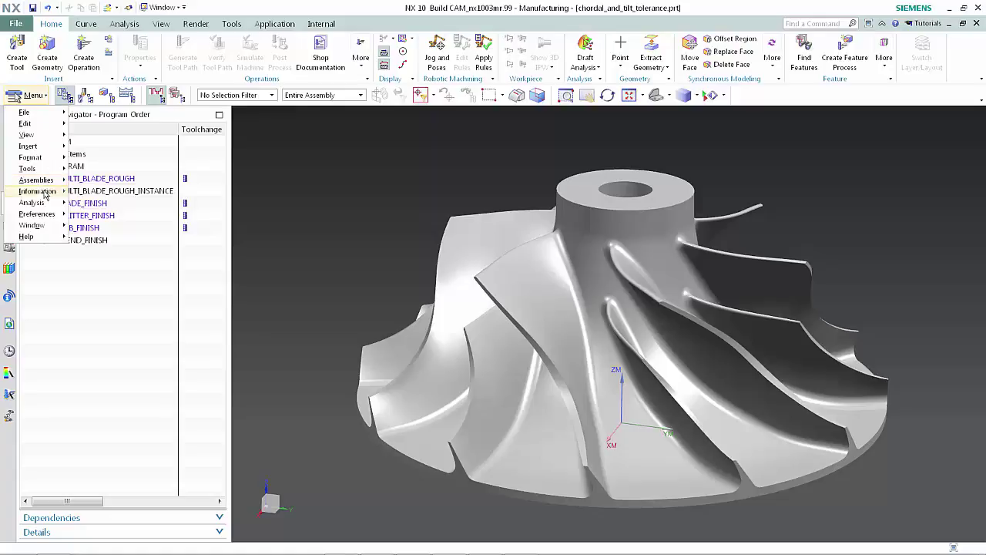
pyautogui.moveTo(37, 213)
pyautogui.click(88, 219)
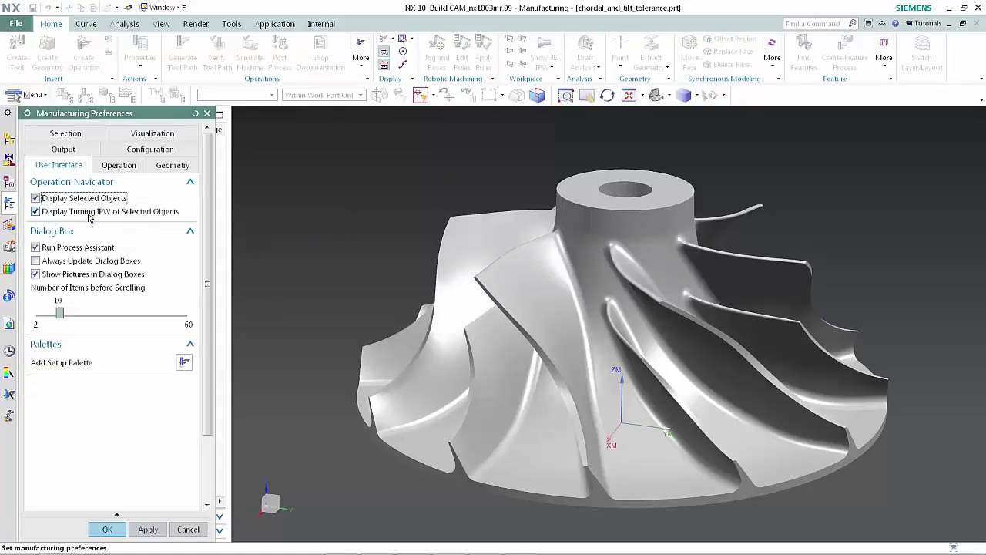
pyautogui.click(160, 168)
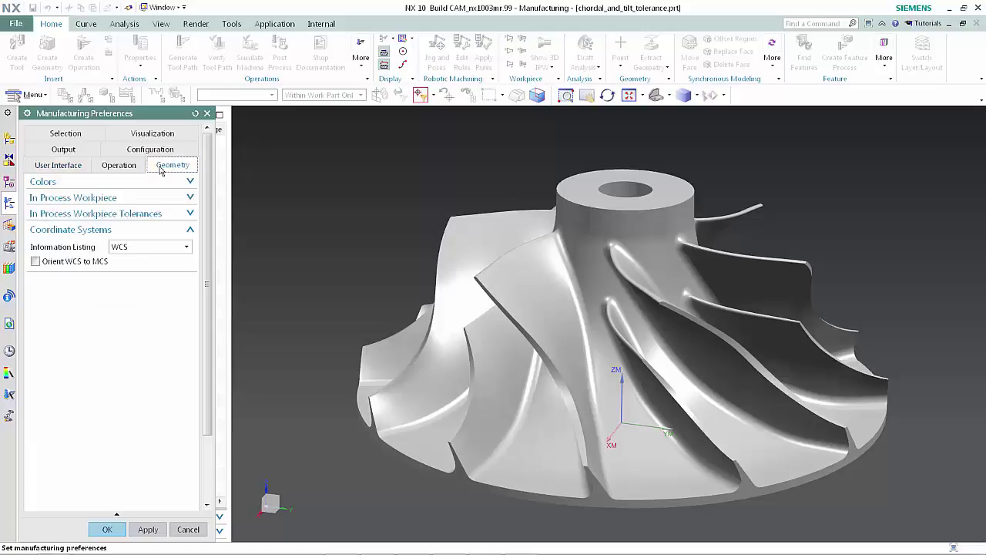
pyautogui.click(157, 218)
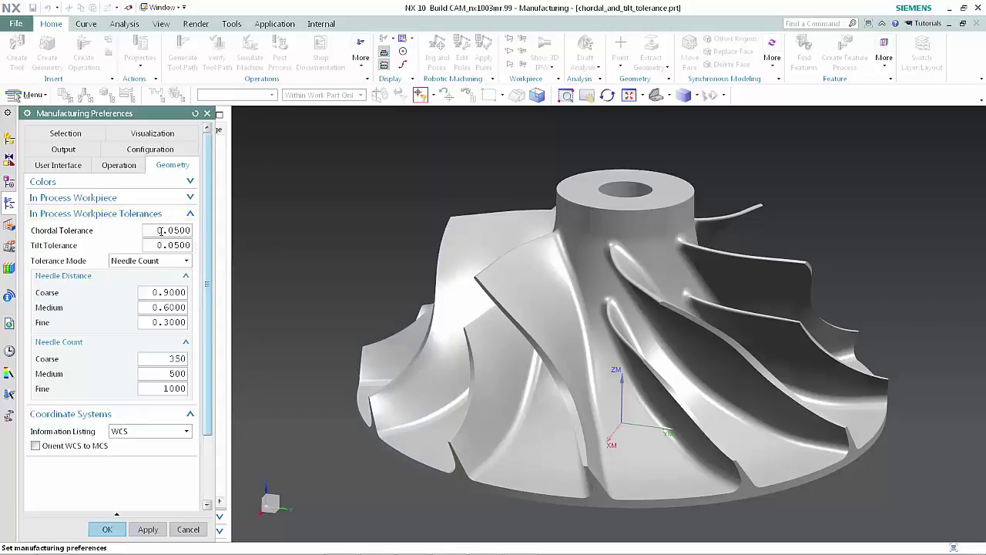
pyautogui.doubleClick(169, 230)
pyautogui.write('.25')
pyautogui.doubleClick(170, 229)
# Step: Apply the 0.25 tolerance and play a 3D Dynamic verification of MULTI_BLADE_ROUGH
pyautogui.click(105, 530)
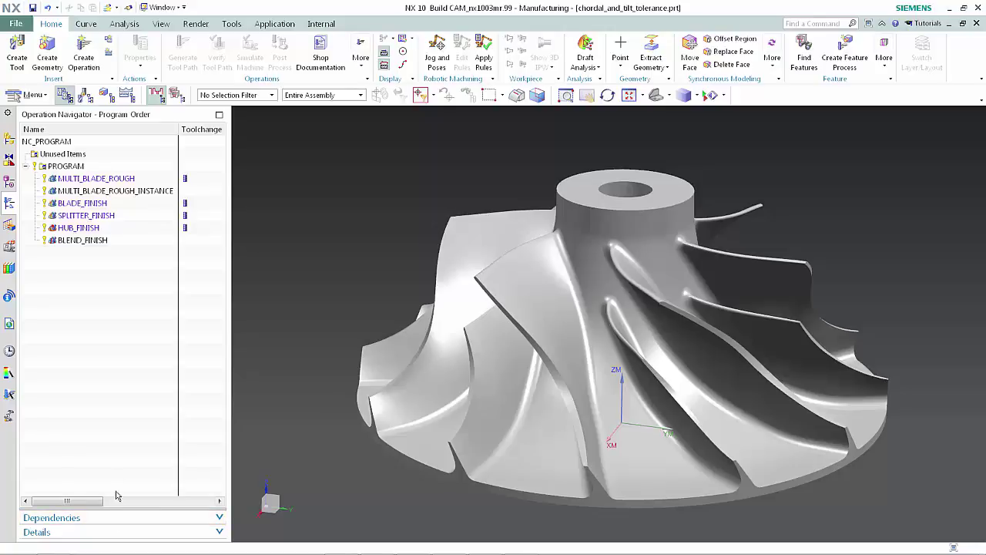
pyautogui.click(120, 182)
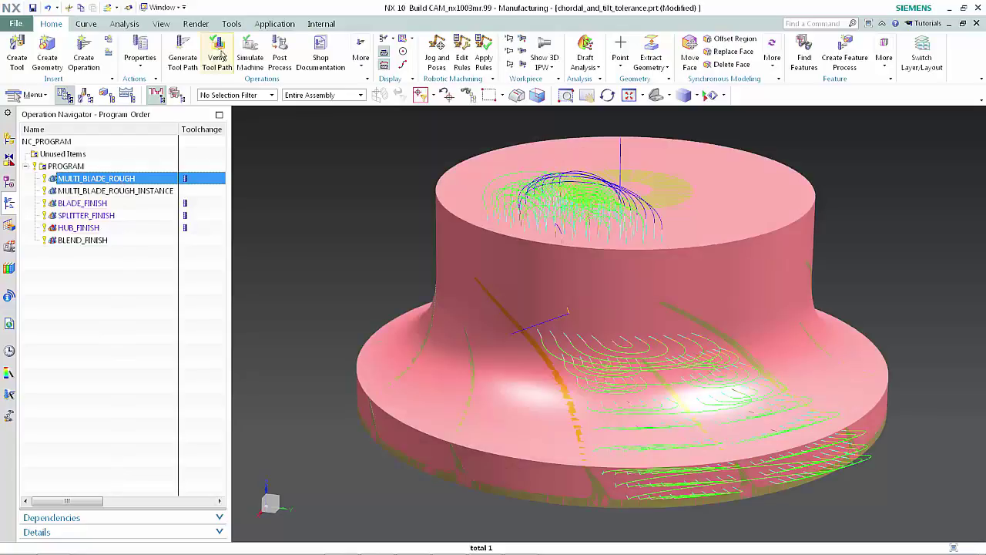
pyautogui.click(214, 58)
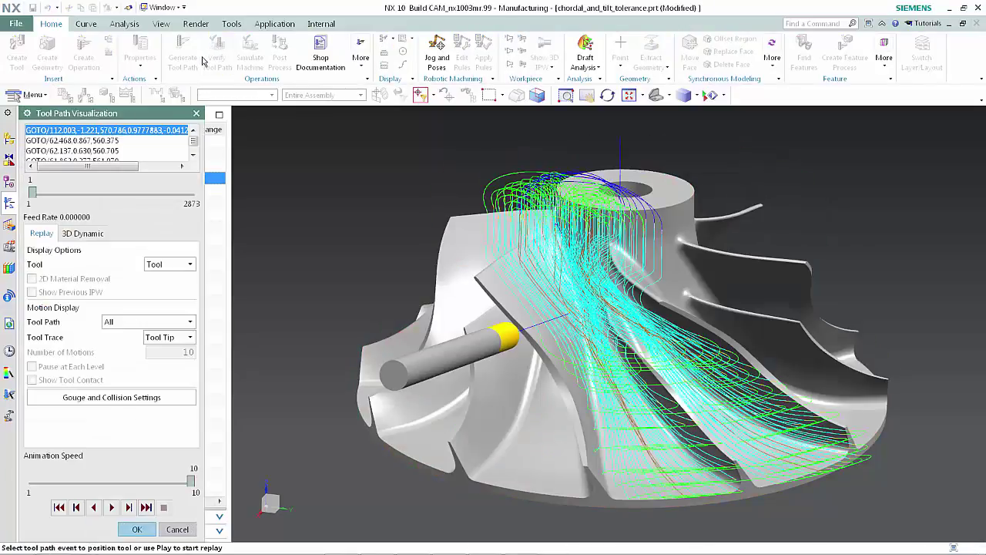
pyautogui.click(97, 234)
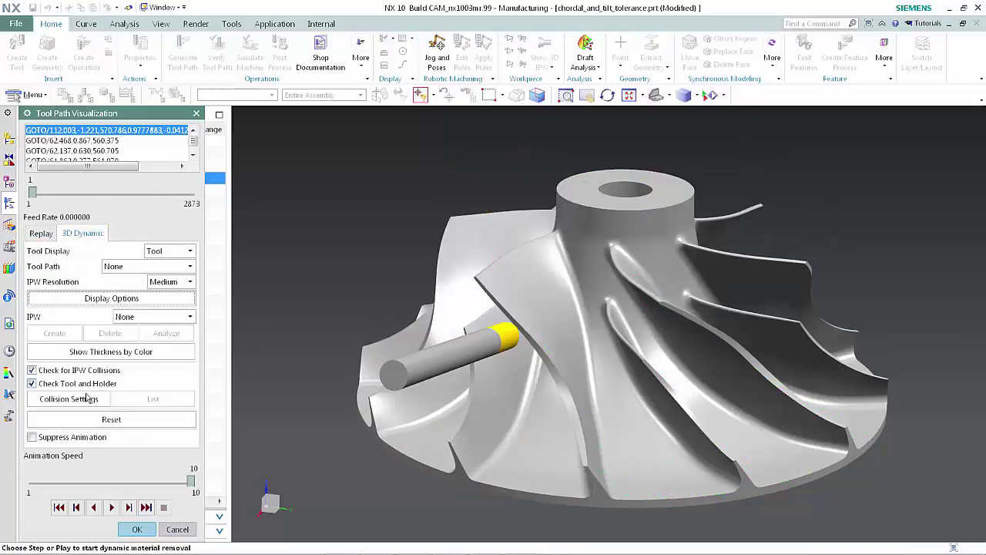
pyautogui.click(112, 507)
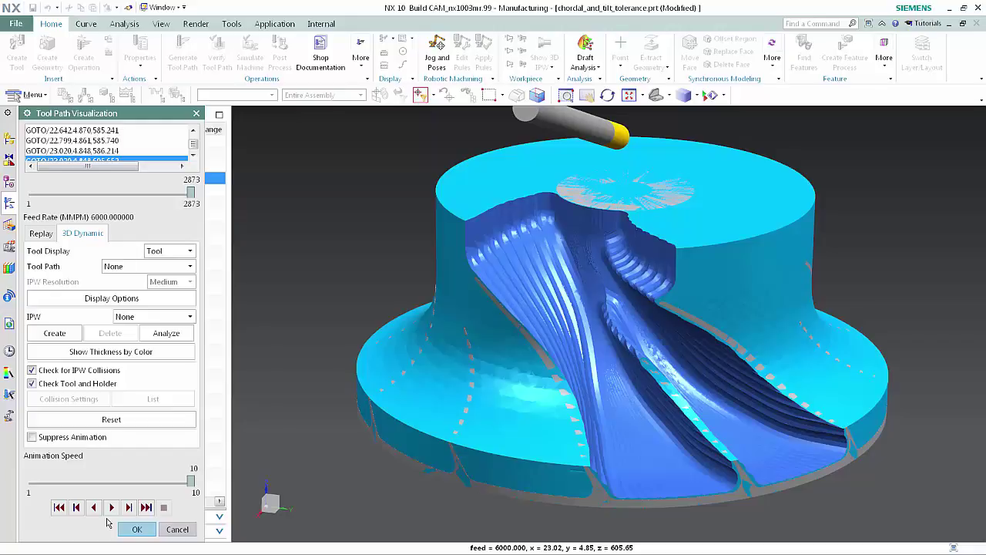
# Step: Close verification and set the IPW tolerances to chordal 0.01 and tilt 0.2
pyautogui.click(129, 530)
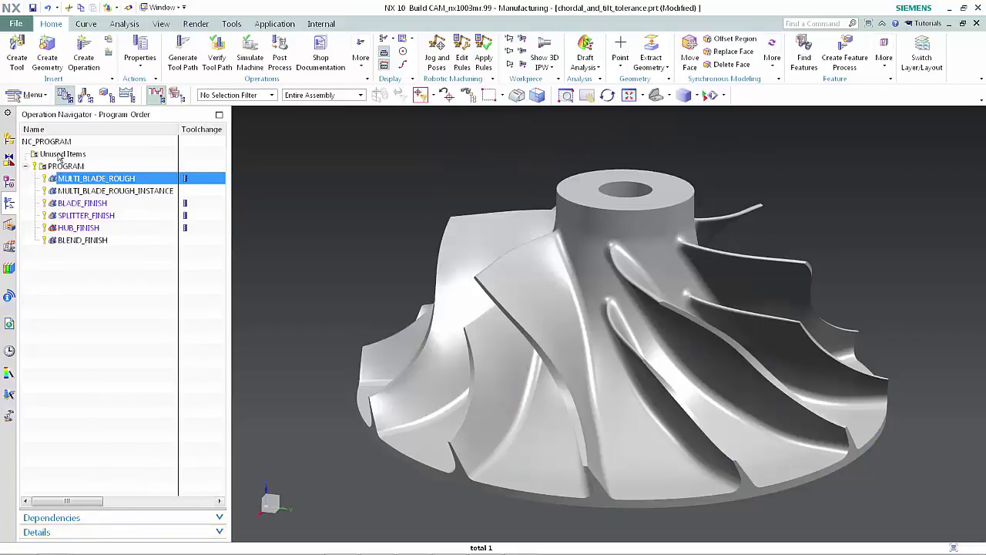
pyautogui.click(43, 100)
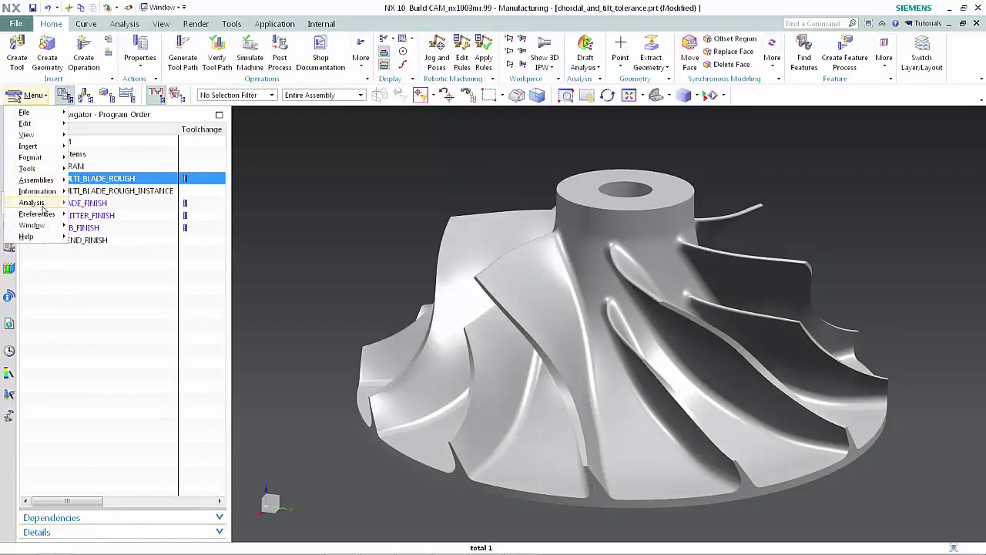
pyautogui.moveTo(36, 213)
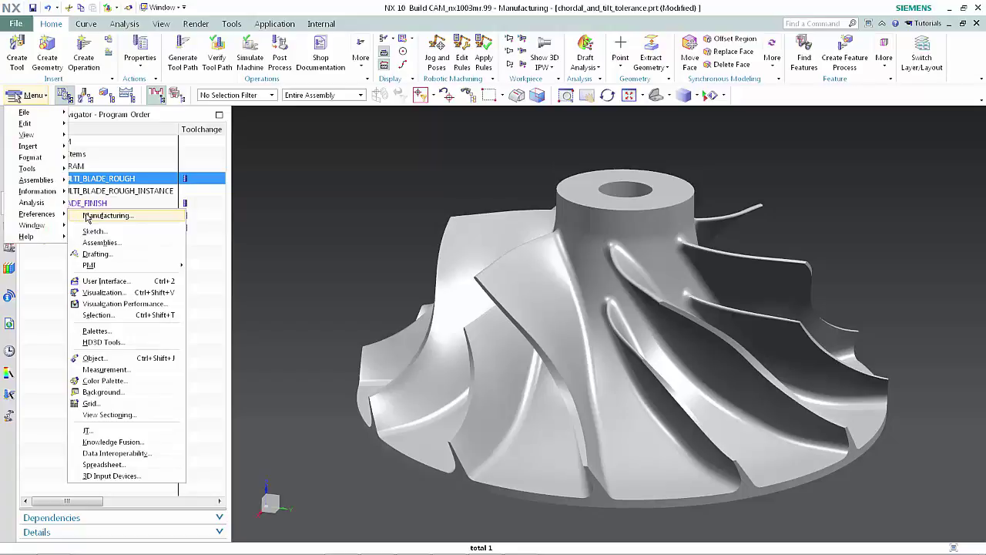
pyautogui.click(85, 216)
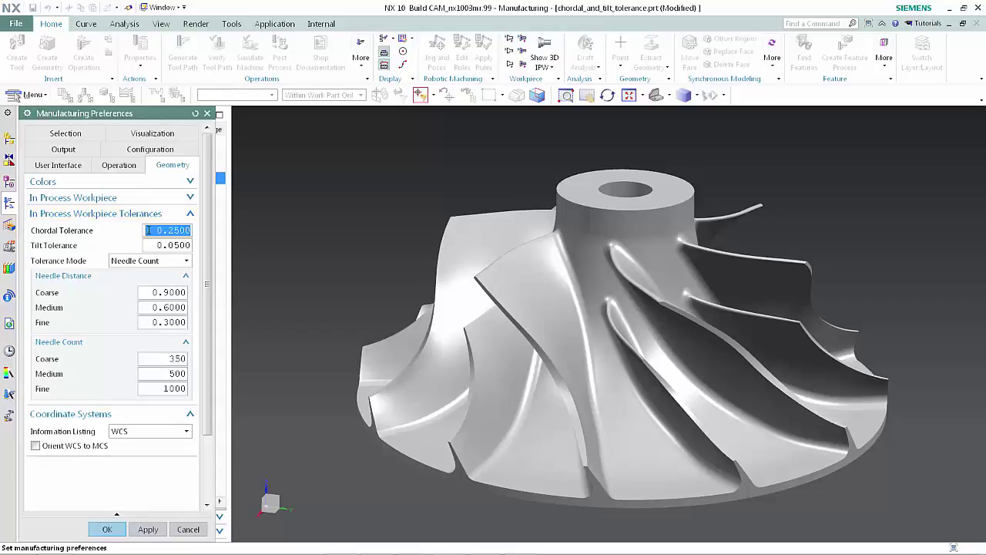
pyautogui.write('.01')
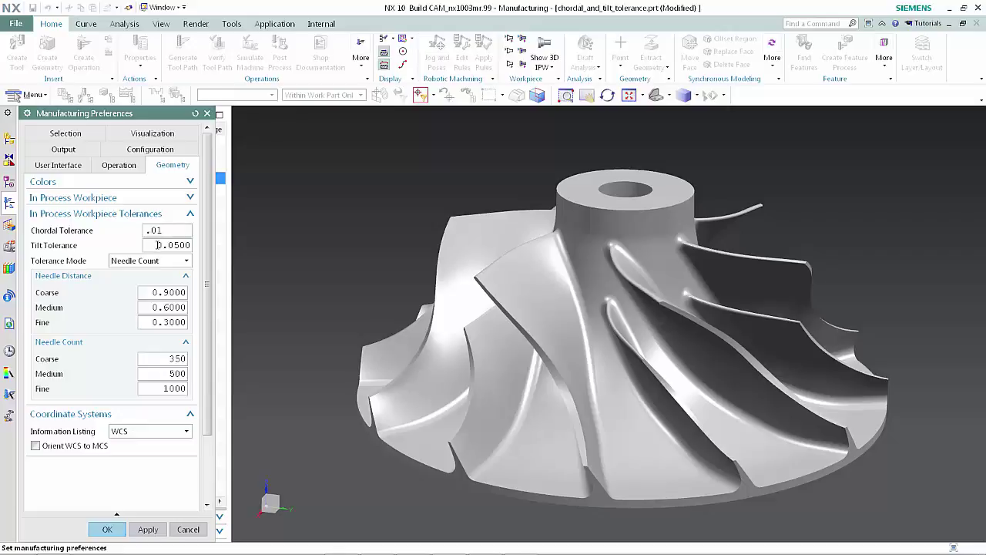
pyautogui.doubleClick(158, 245)
pyautogui.write('.2')
pyautogui.click(104, 531)
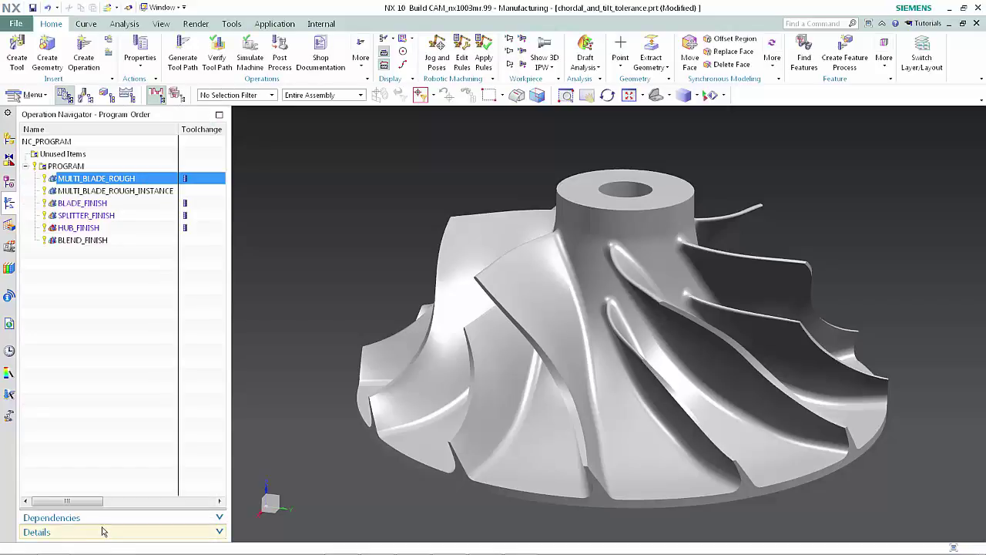
# Step: Replay the 3D Dynamic verification of MULTI_BLADE_ROUGH with the 0.01/0.2 tolerances, then close it
pyautogui.click(216, 50)
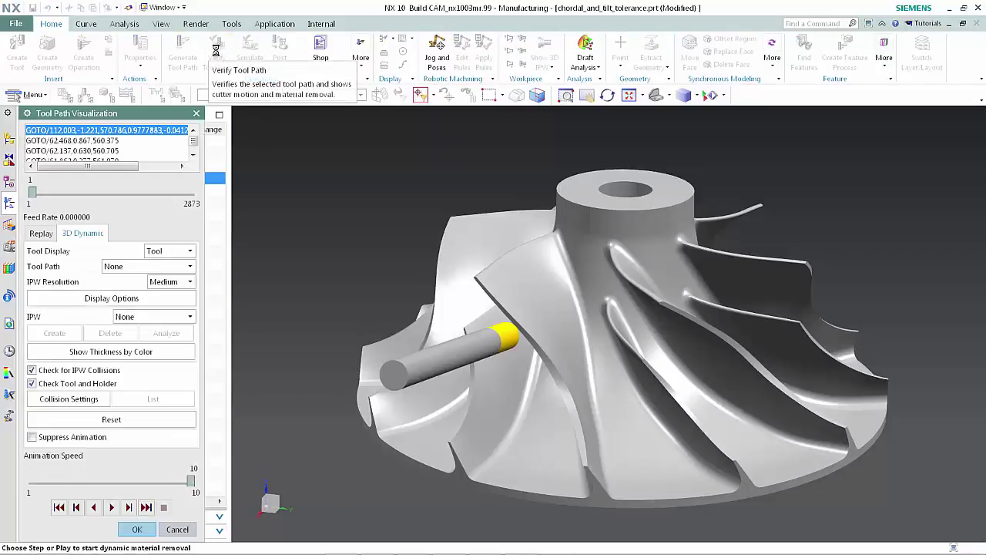
pyautogui.click(111, 507)
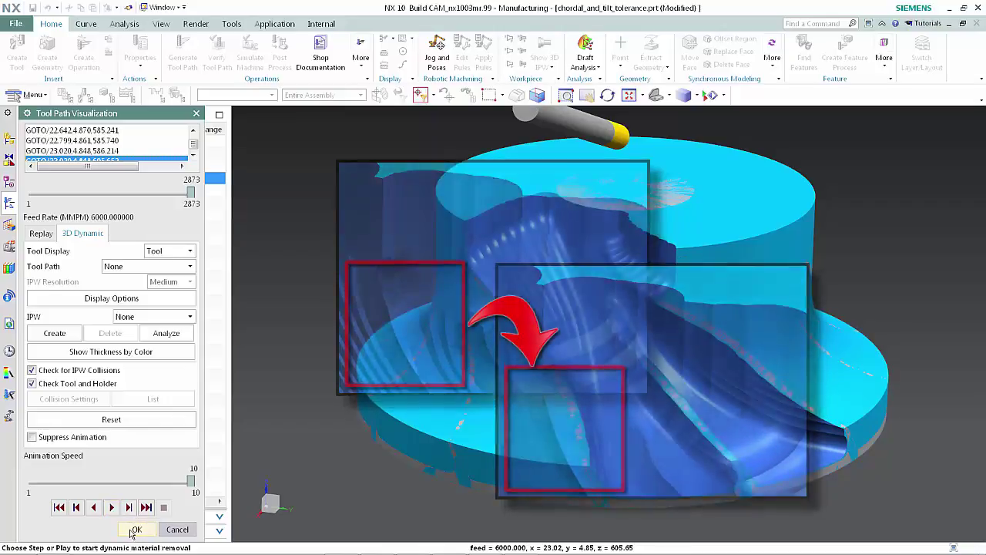
pyautogui.click(134, 532)
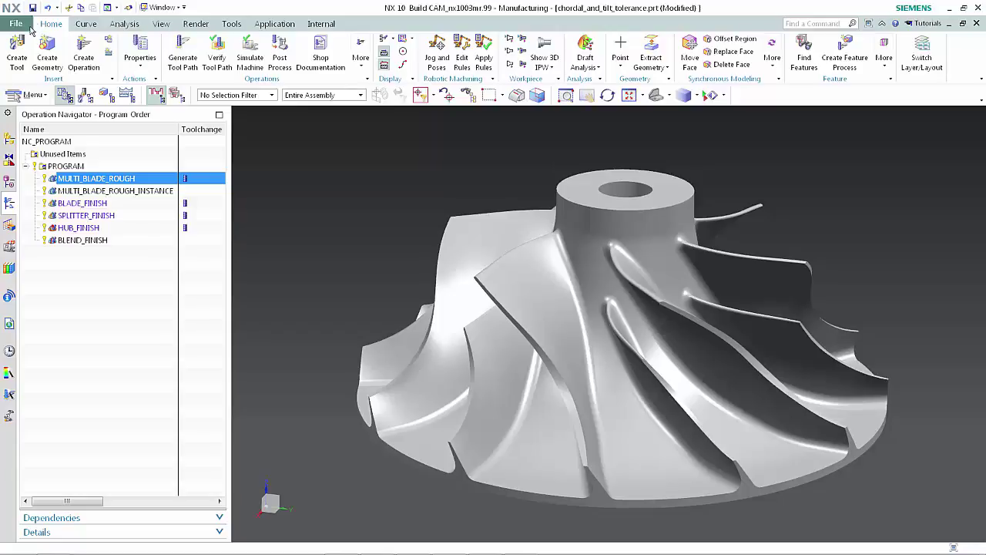
pyautogui.click(26, 24)
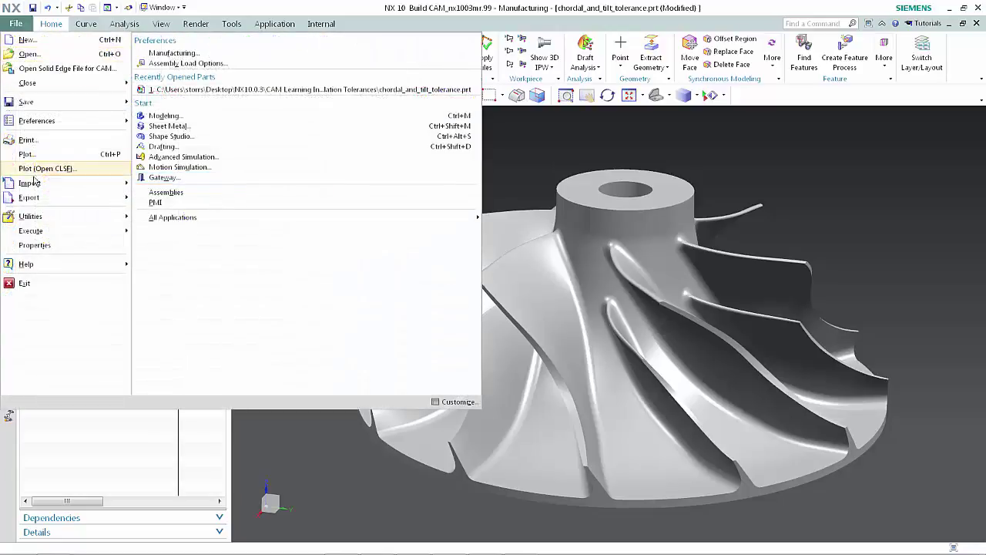
pyautogui.moveTo(31, 215)
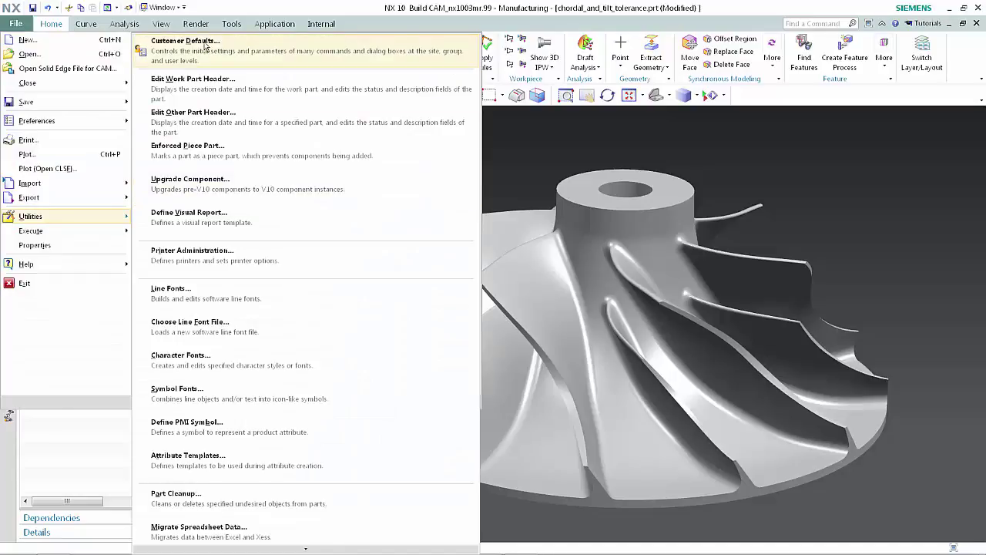
pyautogui.click(205, 48)
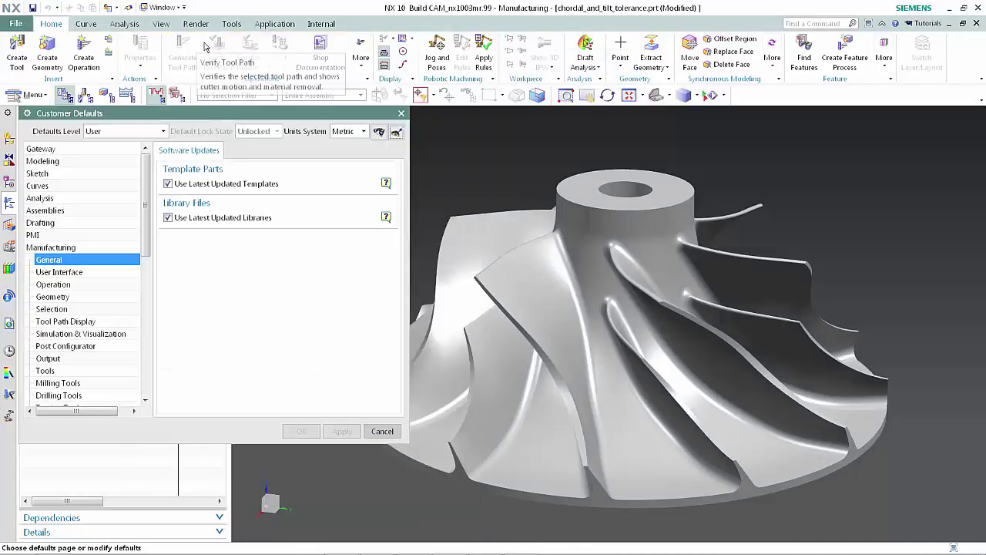
pyautogui.click(115, 335)
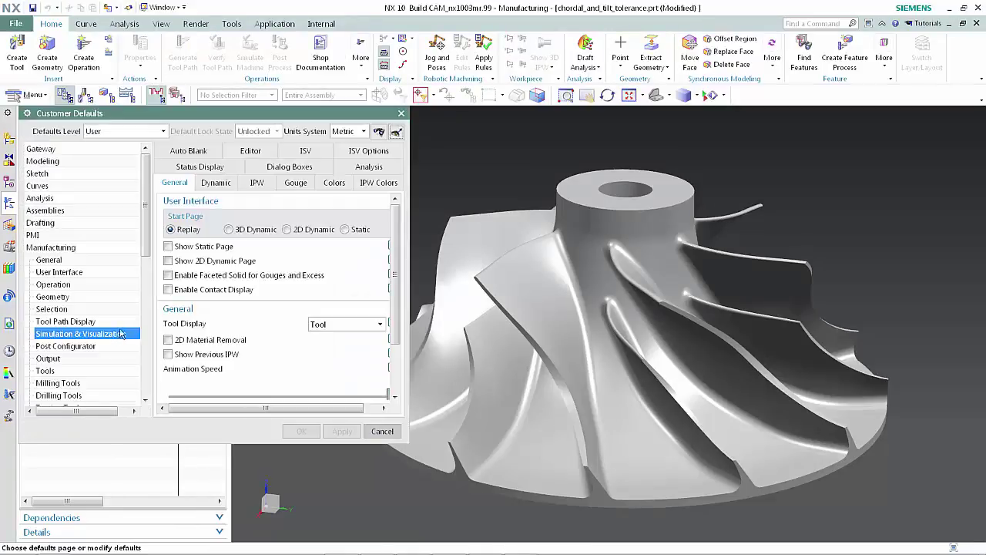
pyautogui.click(256, 186)
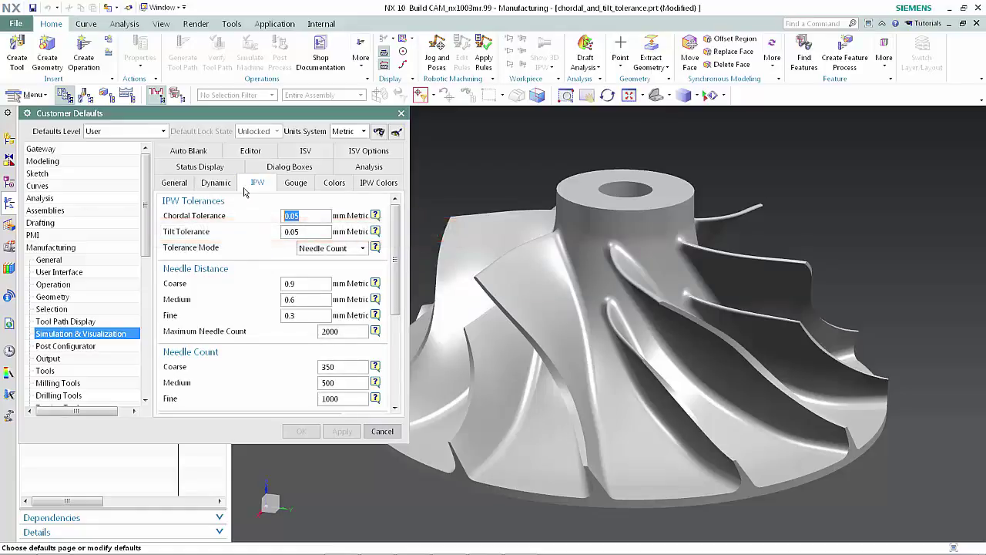
pyautogui.click(378, 429)
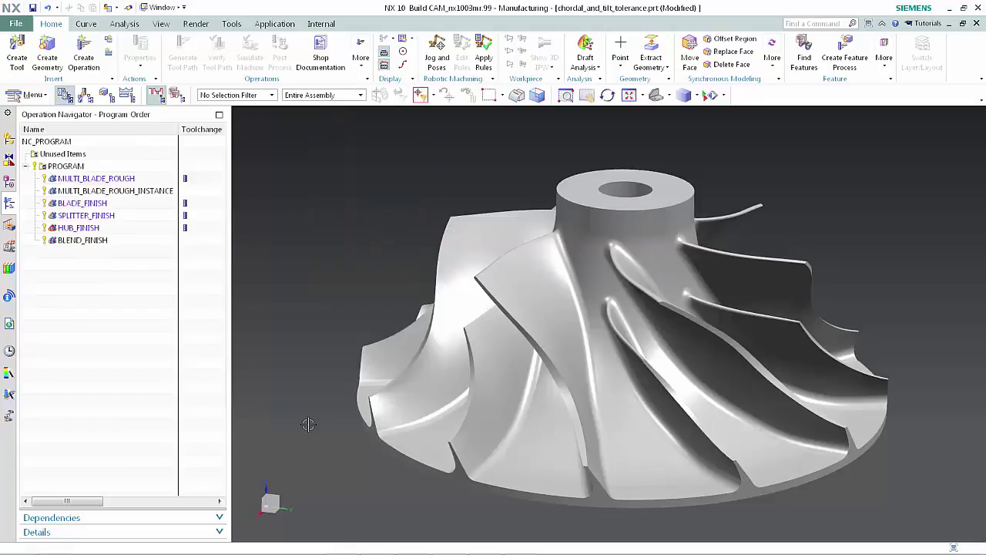